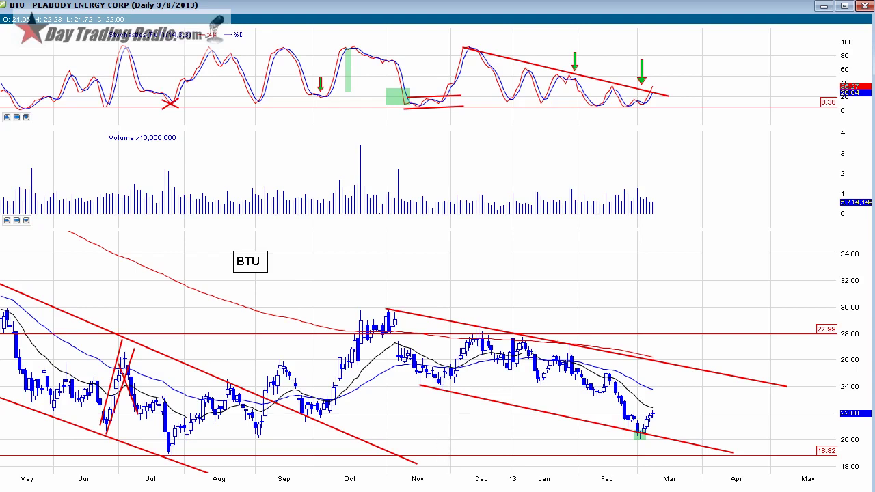
- Adjust the upper channel line and draw short red levels above and below the latest stochastic low
drag(386, 309, 388, 306)
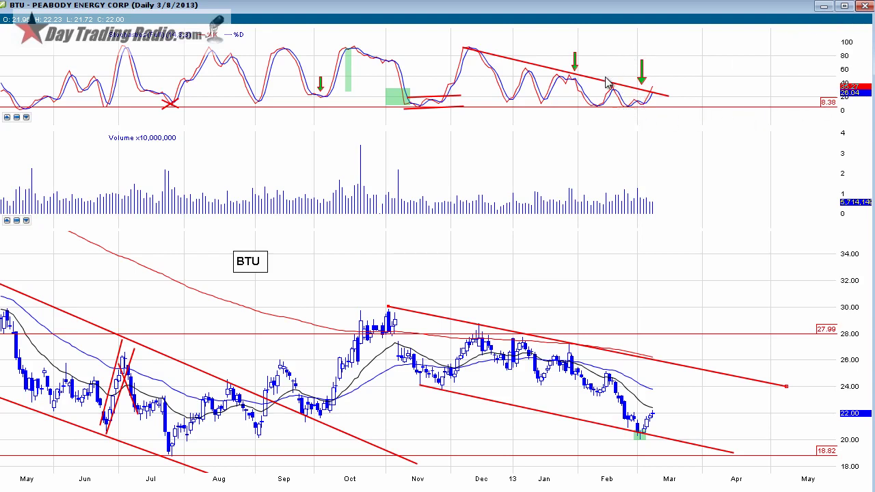
drag(621, 53, 642, 53)
drag(620, 111, 642, 111)
click(628, 112)
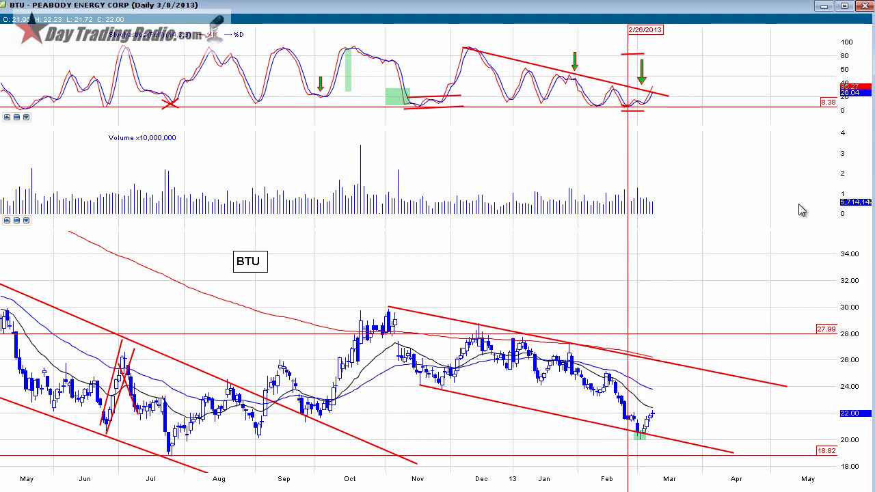
- Flag the February price lows near 22 with short red lines and select the 8.38 stochastic level
drag(609, 418, 634, 418)
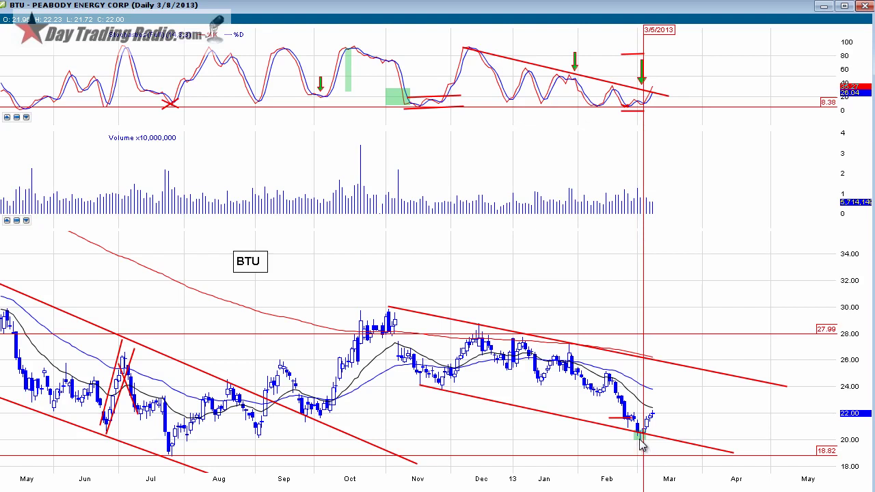
drag(631, 437, 652, 437)
click(641, 107)
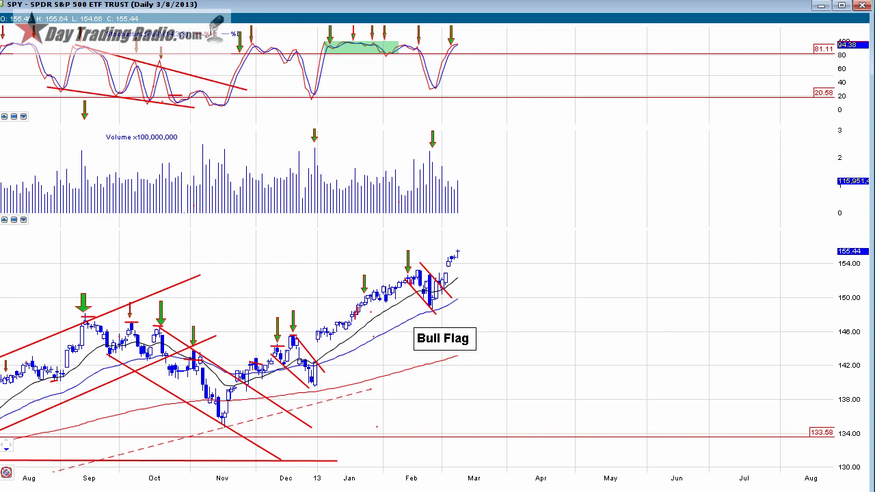
- Scroll SPY back to December 2011 and draw a red downtrend line from the March high
key(Left)
key(Left)
key(Left)
key(Left)
key(Left)
key(Left)
key(Left)
key(Left)
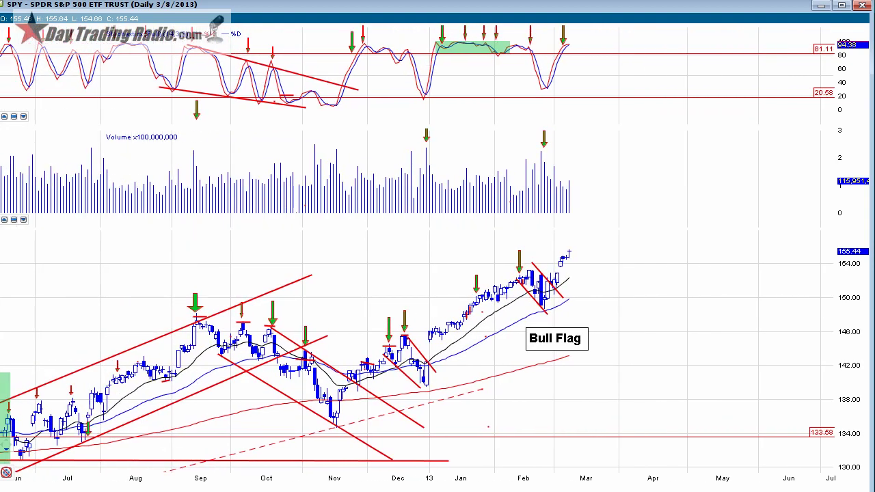
key(Left)
key(Left)
key(Left)
key(Left)
key(Left)
key(Left)
key(Left)
key(Left)
key(Left)
key(Left)
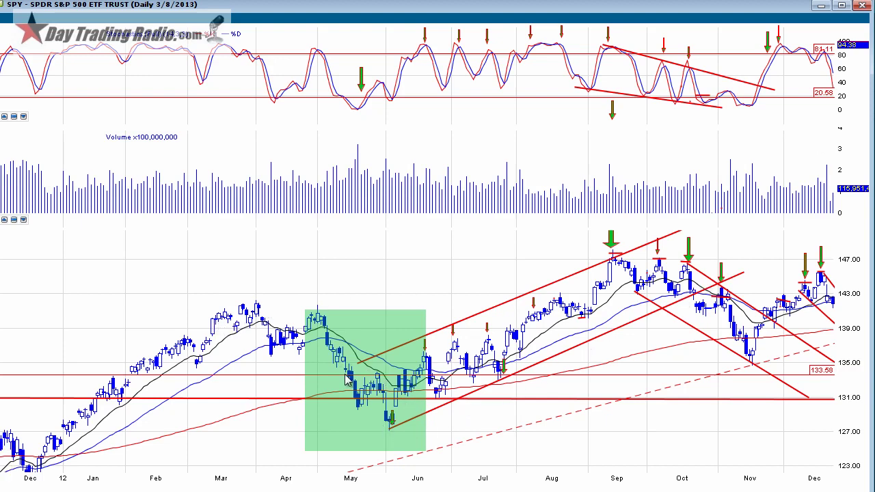
drag(214, 322, 426, 450)
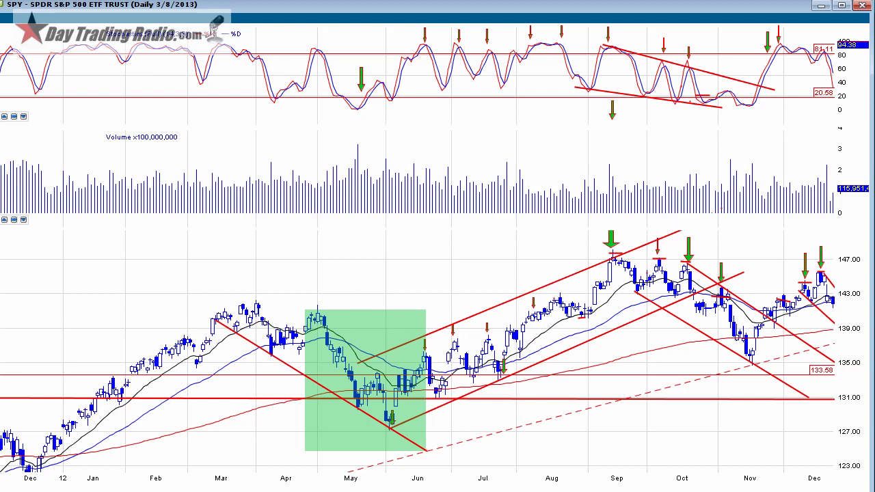
- Mark the April peak and lows with short strokes, add a parallel March downtrend line, and cross the May low
mouse_move(263, 340)
mouse_down()
mouse_move(269, 358)
mouse_move(308, 331)
mouse_move(323, 302)
mouse_move(331, 325)
mouse_up()
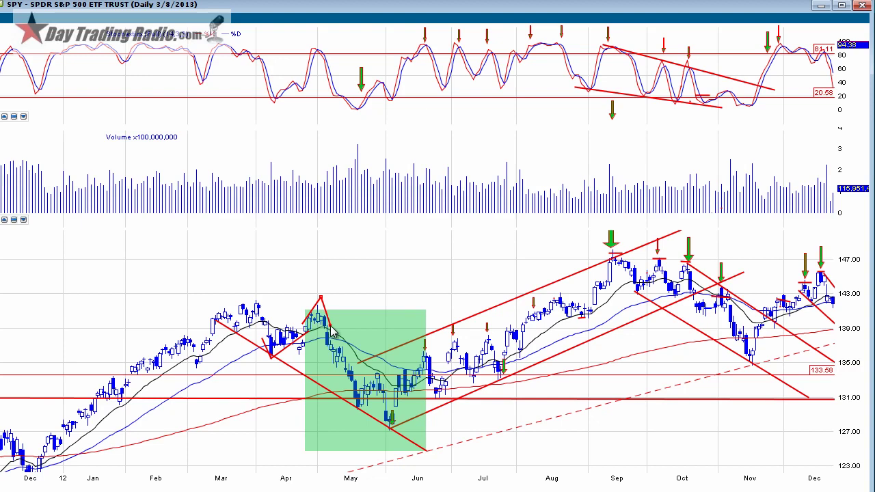
mouse_move(342, 383)
mouse_down()
mouse_move(348, 412)
mouse_move(376, 395)
mouse_up()
drag(271, 356, 280, 350)
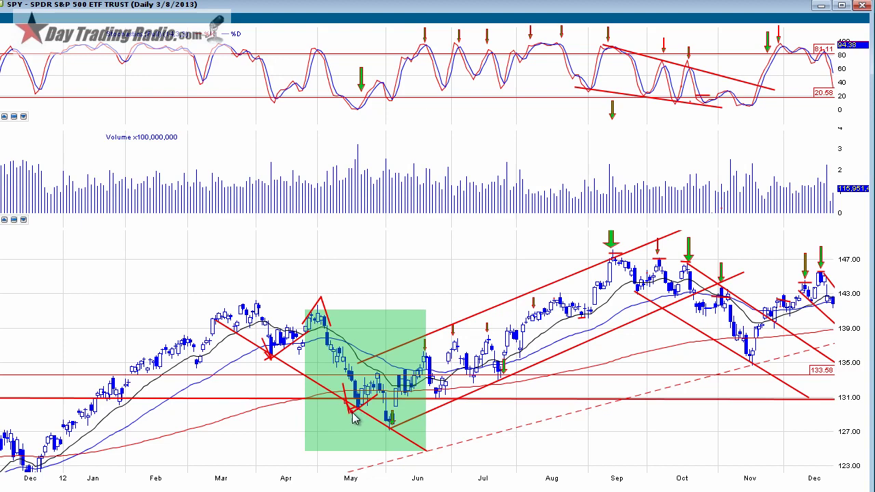
drag(219, 328, 402, 442)
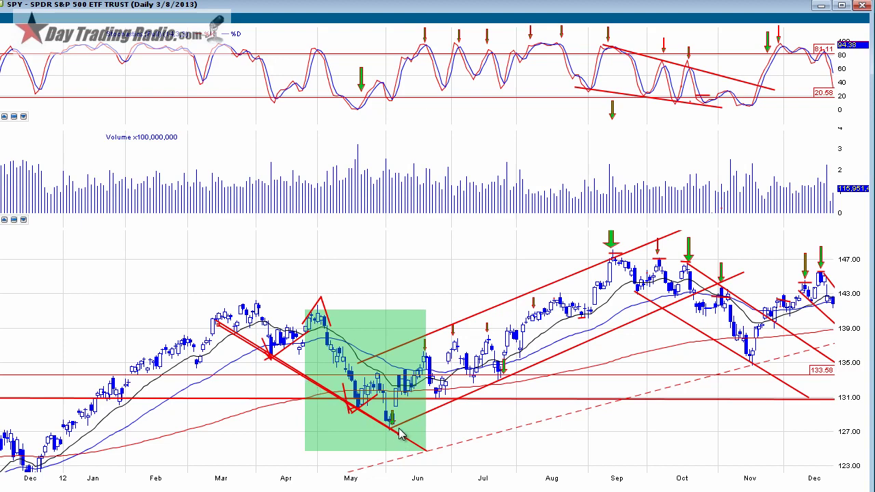
drag(397, 424, 387, 435)
- Check the May and June stochastic low dates and draw a red line at the May price low
click(358, 117)
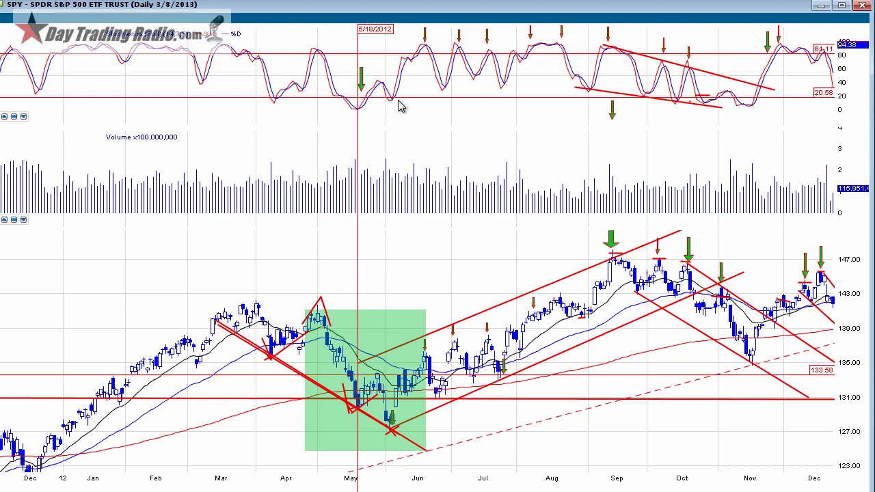
click(391, 436)
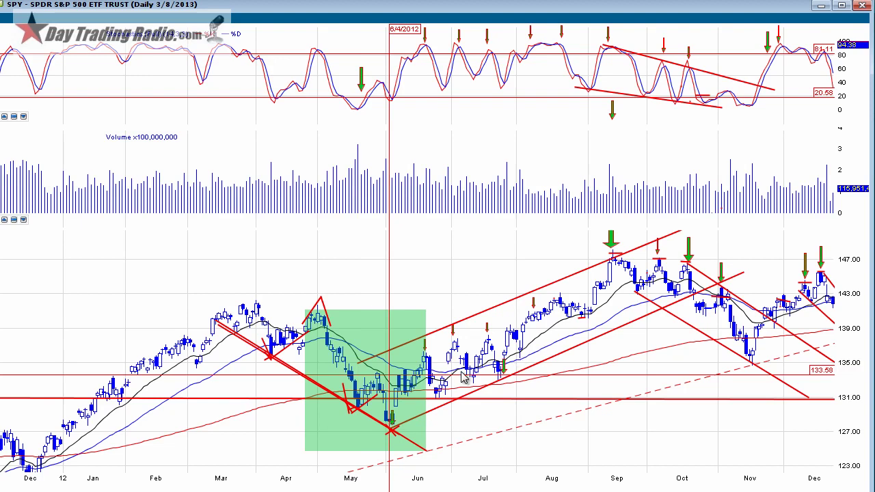
drag(350, 413, 253, 405)
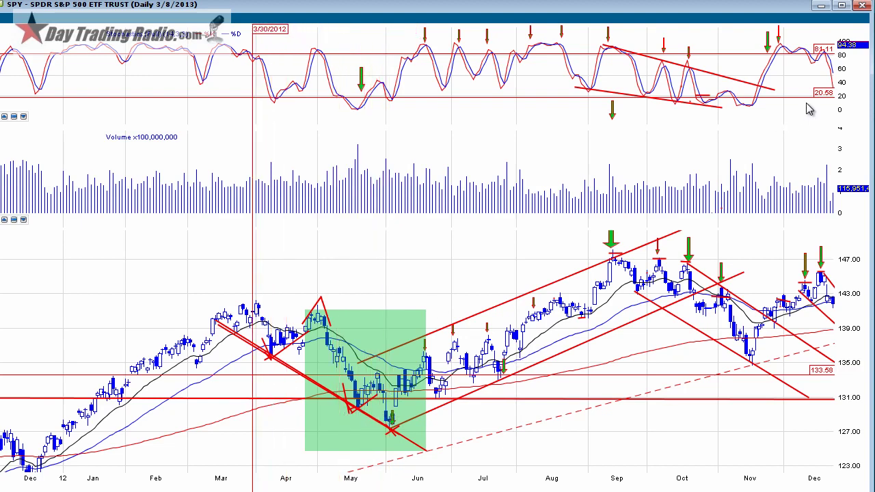
mouse_move(334, 410)
mouse_down()
mouse_move(367, 413)
mouse_move(419, 439)
mouse_move(411, 438)
mouse_up()
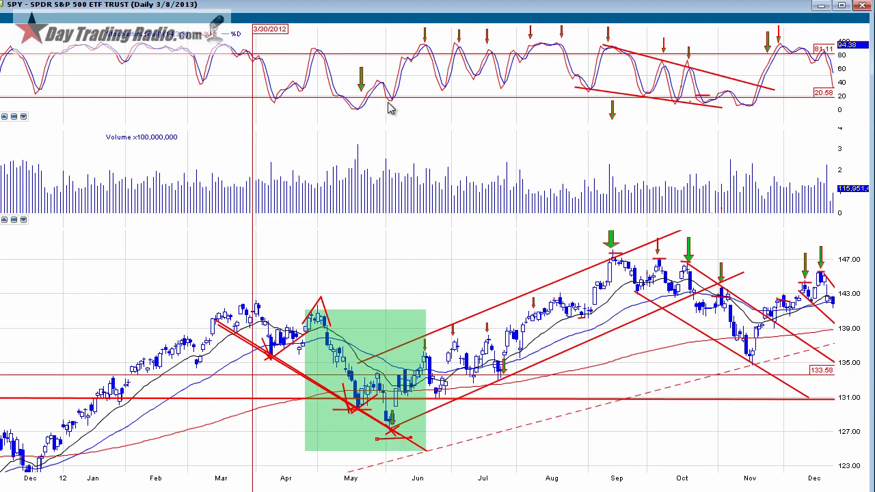
- Mark the two stochastic lows and the May stochastic highs with short horizontal lines
drag(387, 100, 405, 100)
drag(350, 112, 362, 113)
mouse_move(329, 381)
mouse_down()
mouse_move(410, 376)
mouse_move(414, 436)
mouse_move(328, 438)
mouse_move(327, 381)
mouse_up()
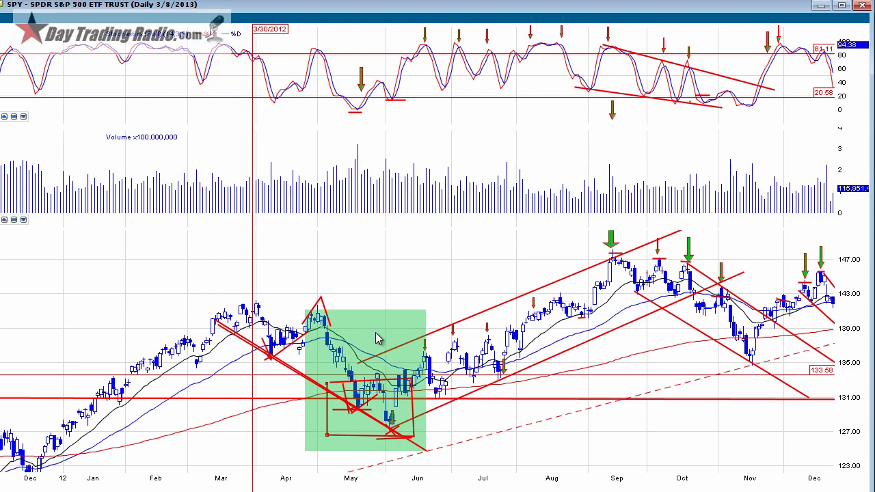
mouse_move(336, 81)
mouse_down()
mouse_move(399, 82)
mouse_move(403, 118)
mouse_move(340, 117)
mouse_move(336, 77)
mouse_up()
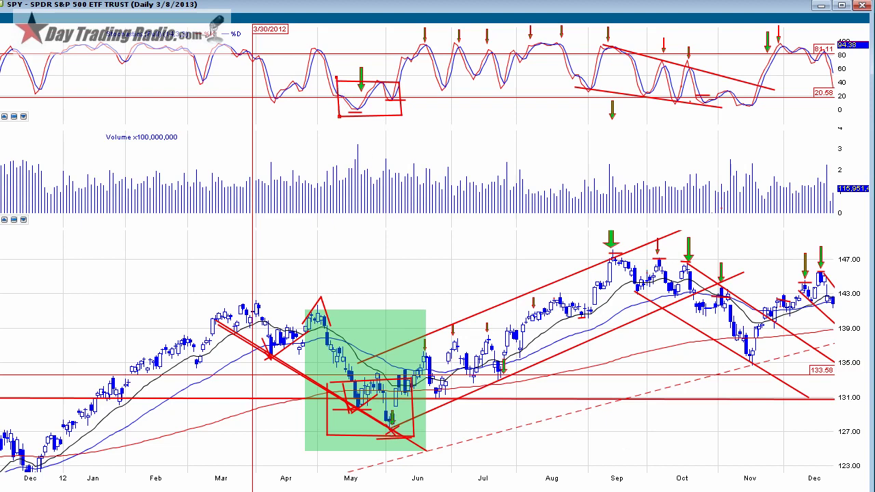
- Scroll SPY to its latest bars, pan across the recent gaps, and bring up GLD
key(Right)
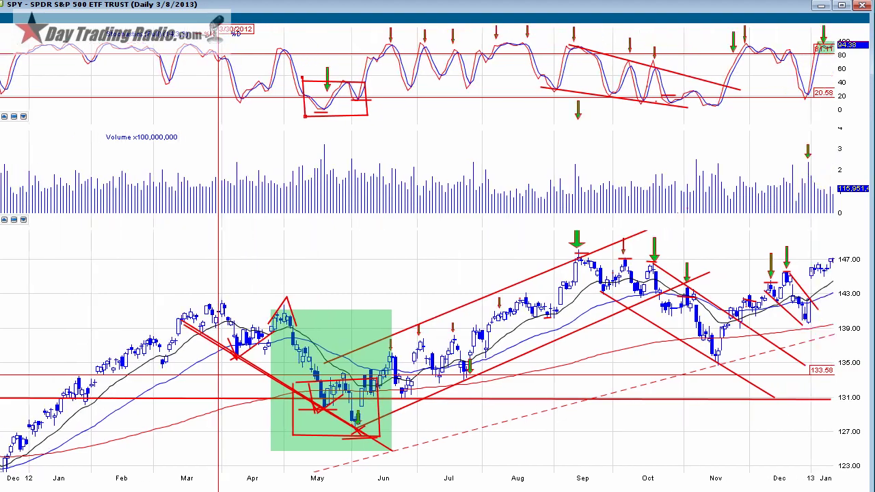
drag(14, 273, 225, 273)
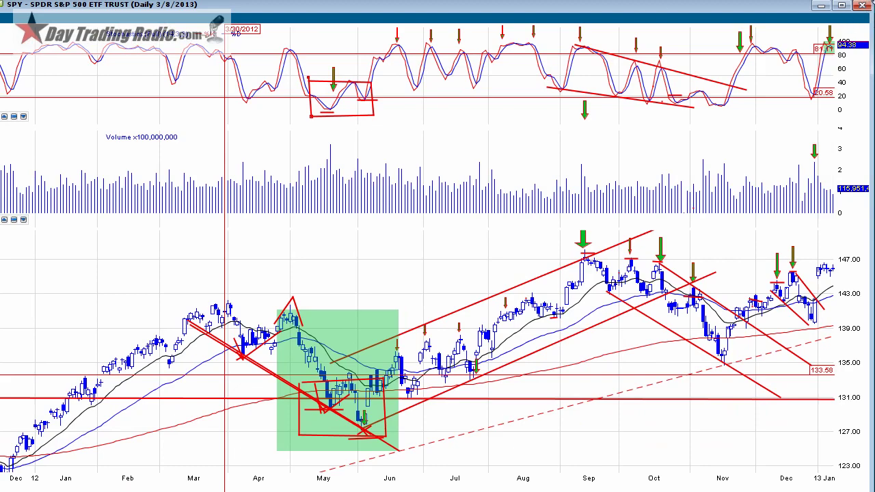
click(862, 5)
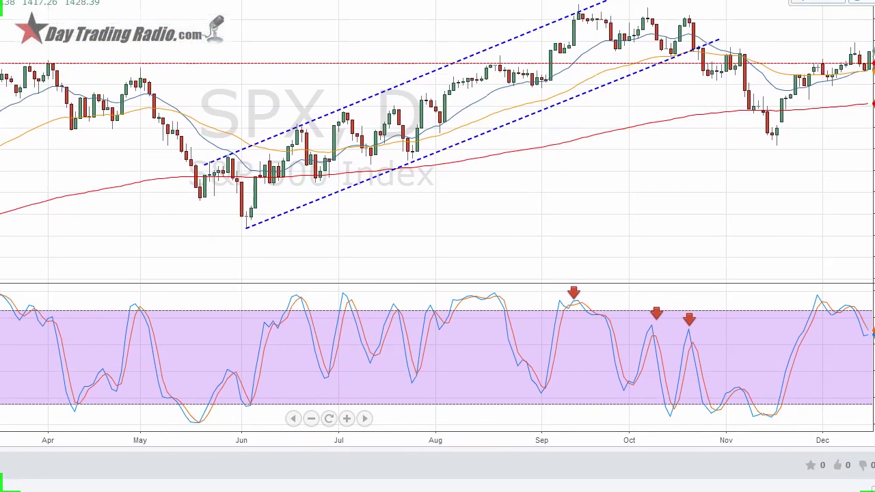
drag(187, 274, 150, 273)
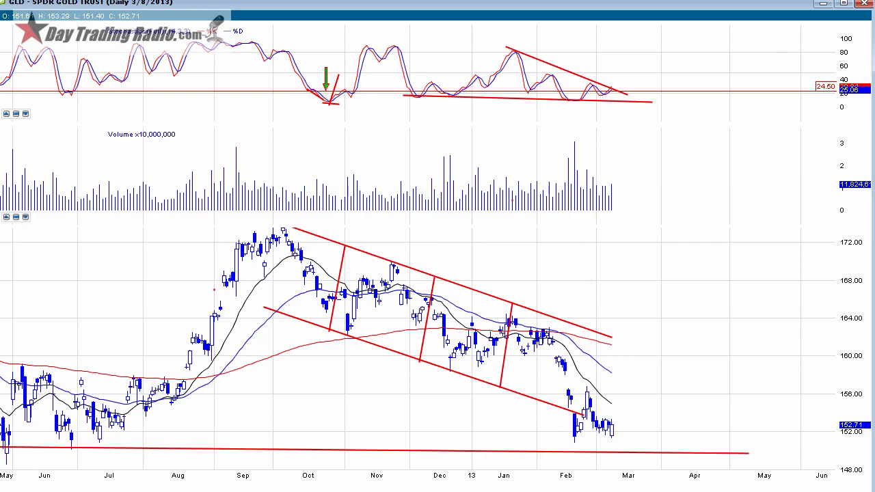
- Load AEM and delete its 37.59 support line and the small red bracket mark
key(space)
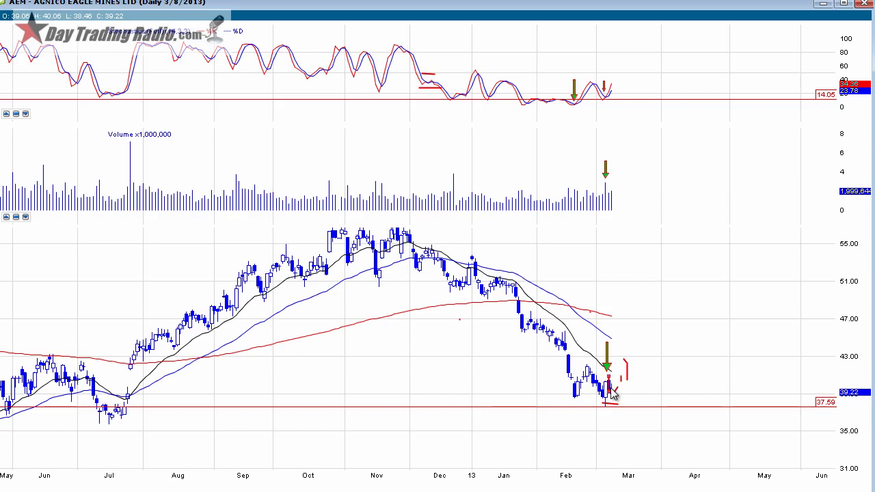
click(612, 407)
key(Delete)
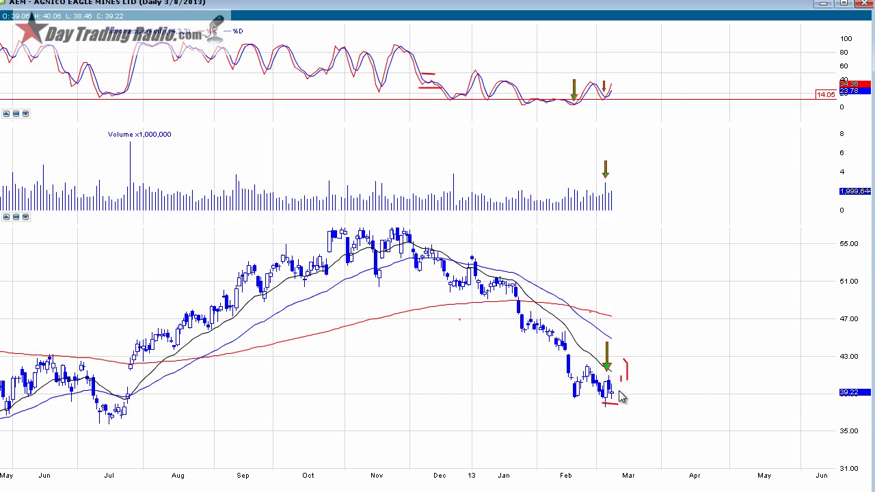
click(626, 365)
key(Delete)
- Mark the stochastic troughs and February price low, then draw an upward zigzag projection
drag(567, 104, 580, 104)
drag(564, 395, 613, 407)
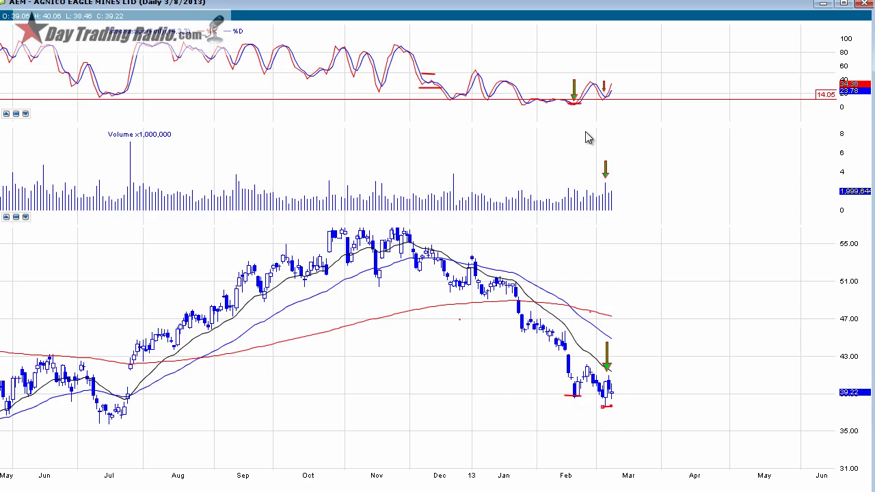
drag(599, 97, 610, 97)
mouse_move(559, 333)
mouse_down()
mouse_move(577, 398)
mouse_move(591, 372)
mouse_move(609, 404)
mouse_move(645, 340)
mouse_up()
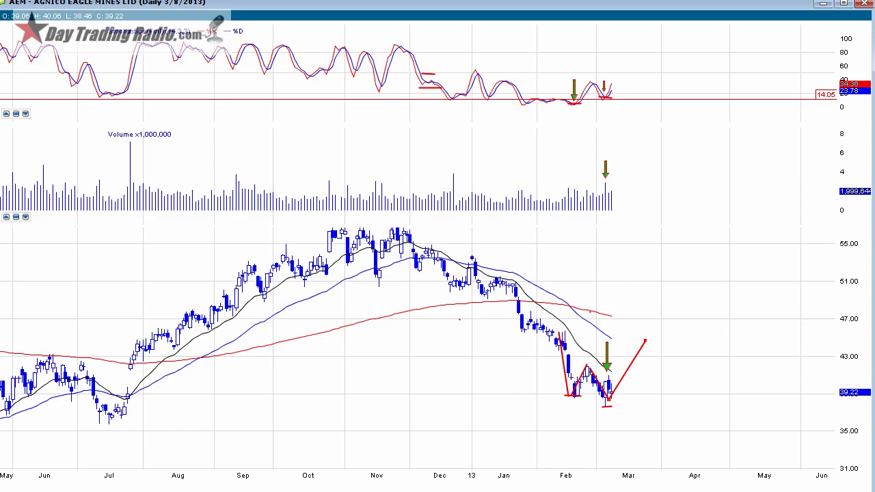
key(space)
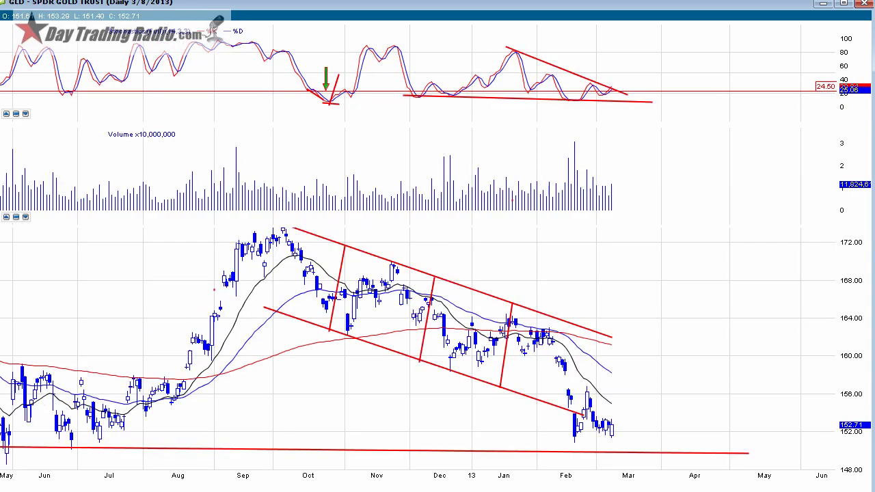
- Draw short red lines under GLD's February price low and at the latest stochastic trough
drag(561, 438, 620, 437)
drag(567, 103, 615, 93)
- Bring up the BTU chart by symbol, review it, then advance to NCR
text(BTU)
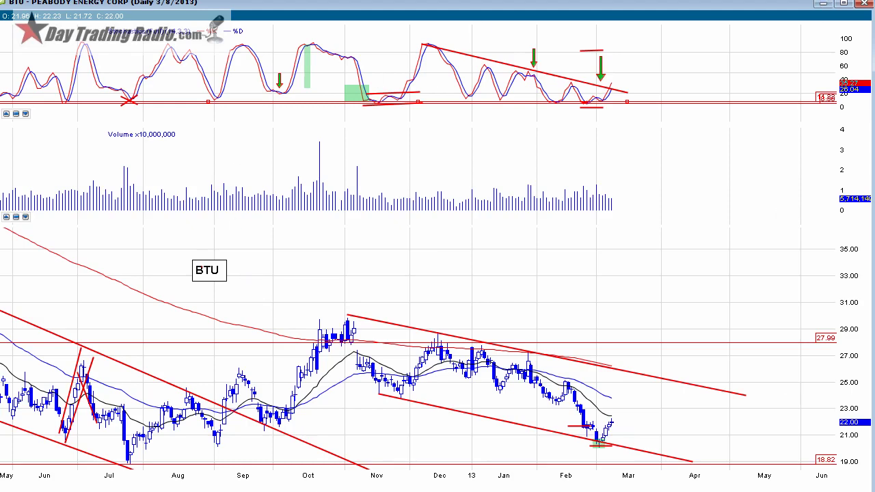
key(space)
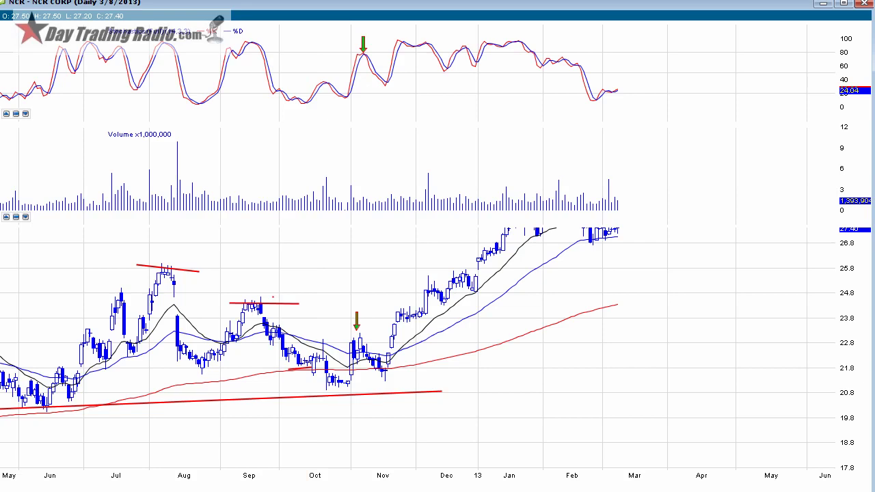
- Mark NCR's October stochastic and price lows, add a rising stochastic line, and draw wedge lines from July
drag(293, 101, 309, 101)
drag(299, 370, 323, 378)
drag(309, 99, 327, 82)
mouse_move(324, 353)
mouse_down()
mouse_move(334, 385)
mouse_move(363, 393)
mouse_up()
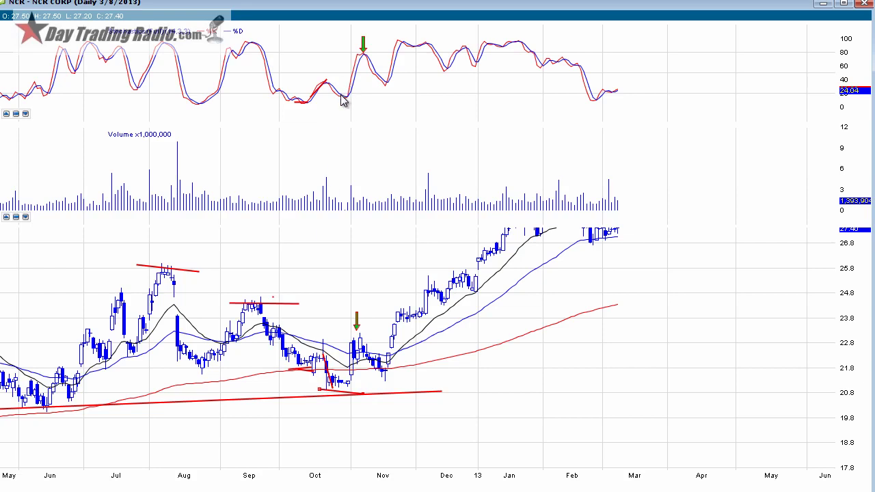
drag(347, 98, 361, 95)
drag(164, 262, 403, 362)
drag(104, 350, 387, 401)
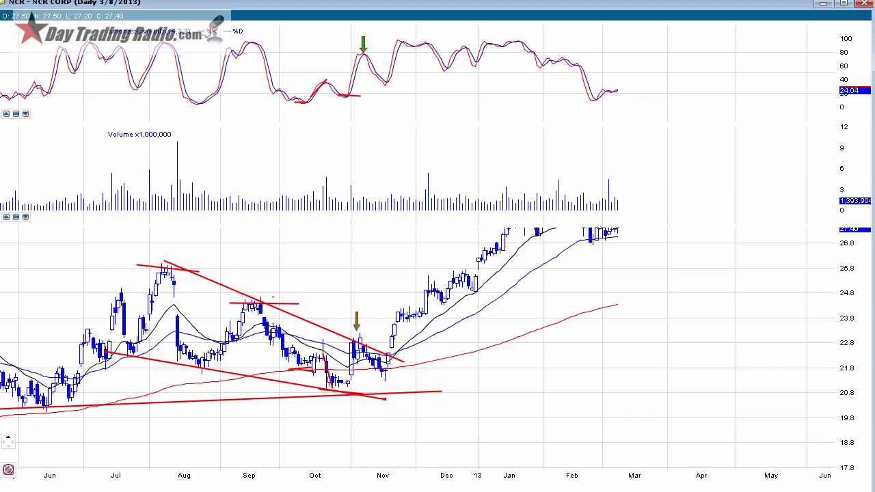
- Load GG, mark February stochastic and price lows with short lines, and project upward from the latest low
key(space)
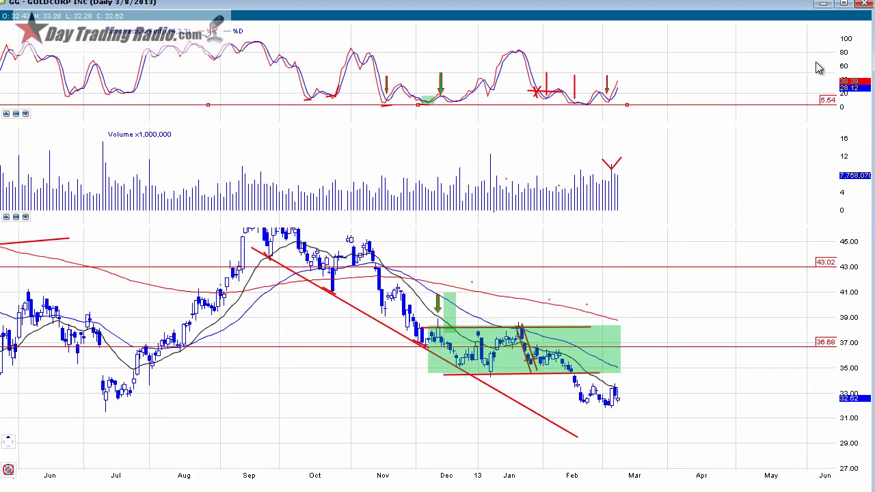
drag(578, 107, 591, 107)
drag(577, 403, 613, 408)
drag(604, 101, 624, 101)
drag(618, 399, 642, 374)
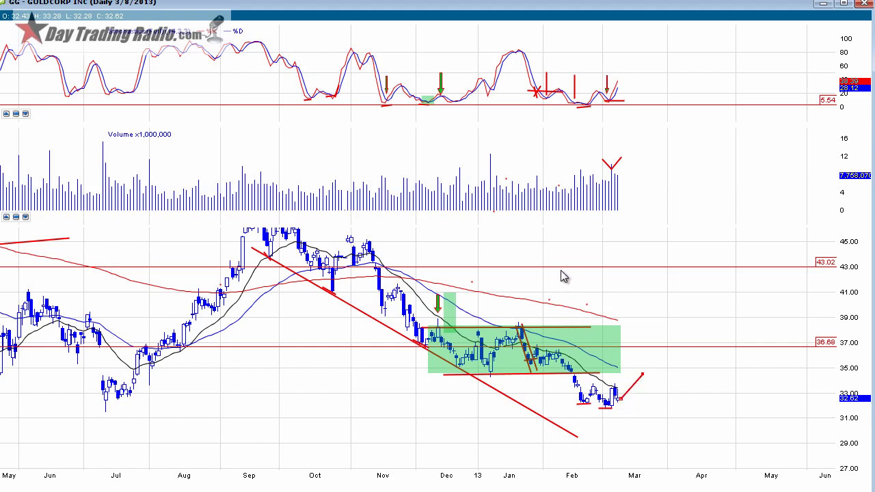